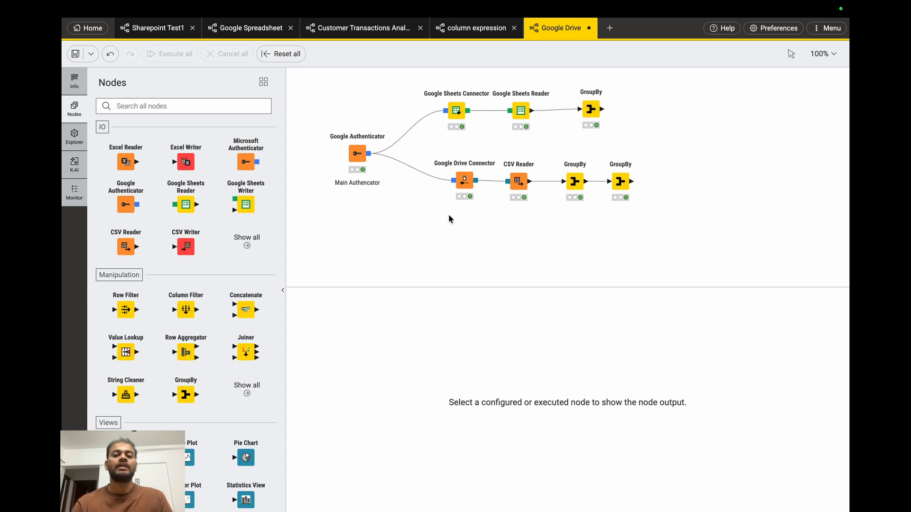
# Examine the output tables of the CSV Reader and the two GroupBy nodes in the Google Drive branch
pyautogui.moveTo(372, 164)
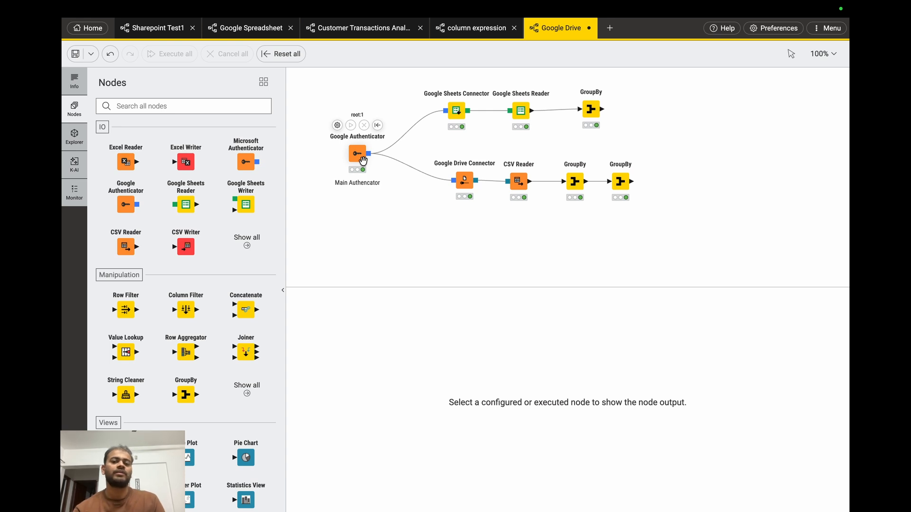
pyautogui.click(583, 181)
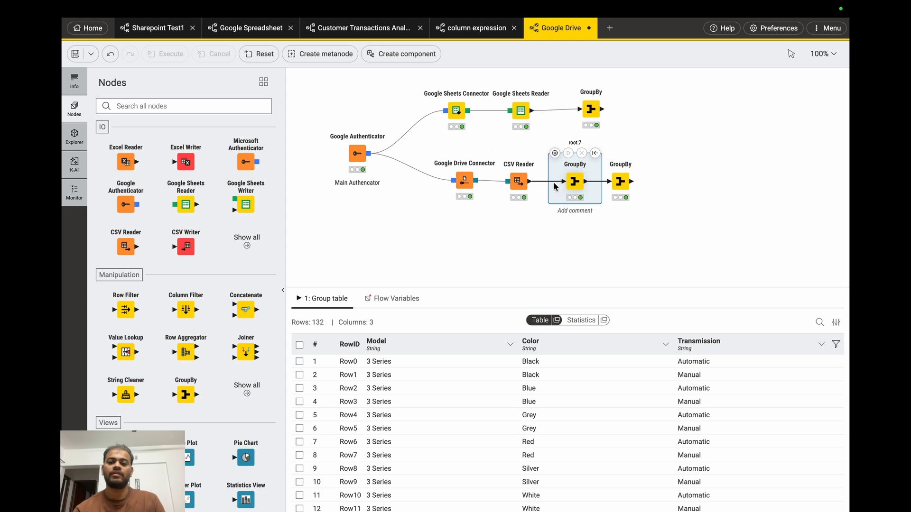
pyautogui.click(539, 190)
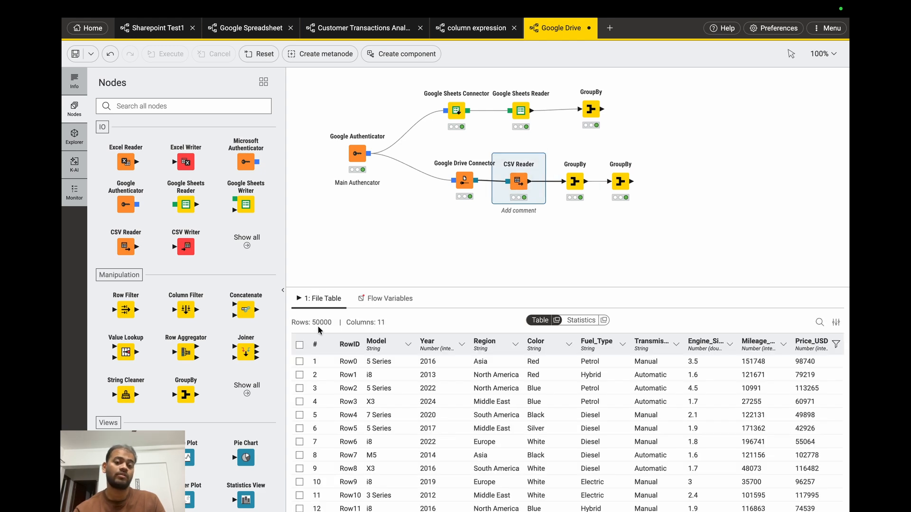
pyautogui.moveTo(563, 195)
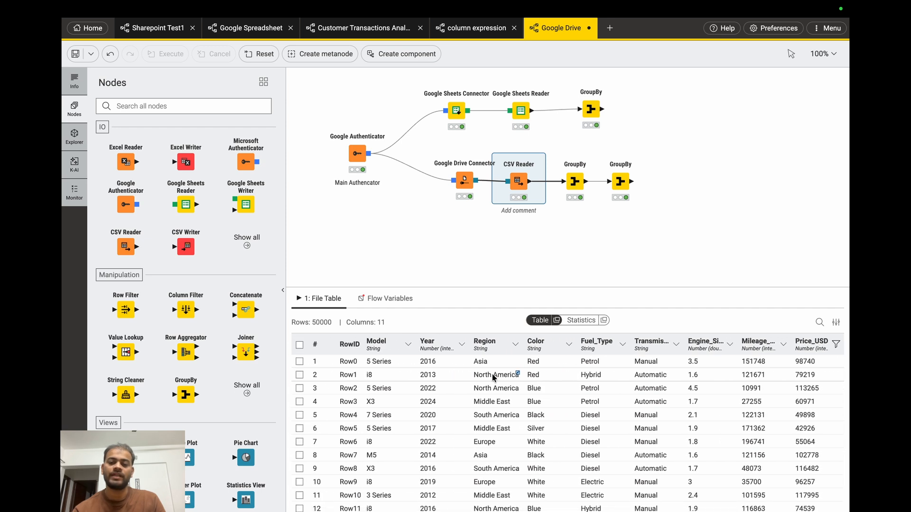
pyautogui.hscroll(5, 493, 377)
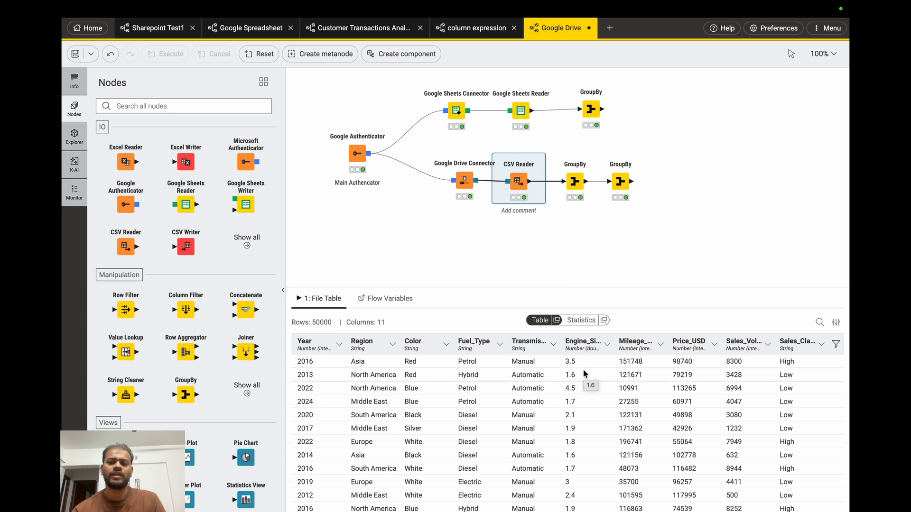
pyautogui.click(573, 181)
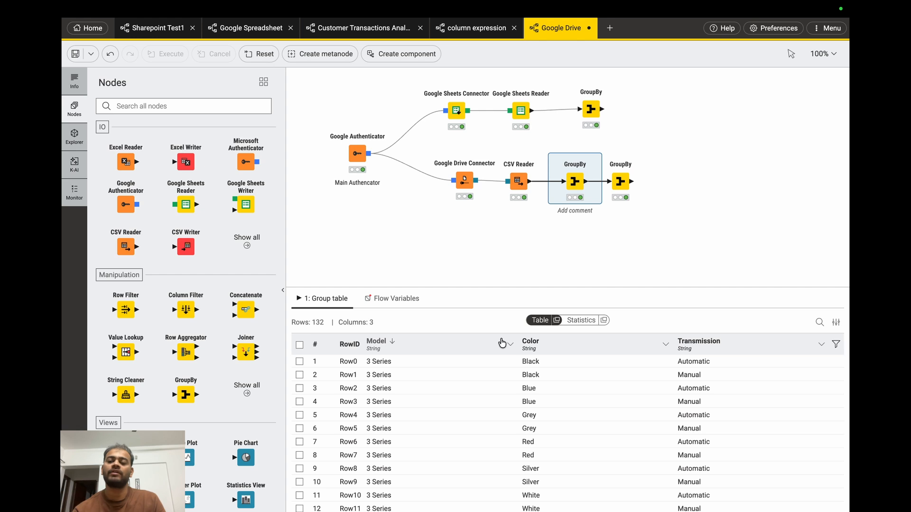
pyautogui.click(617, 183)
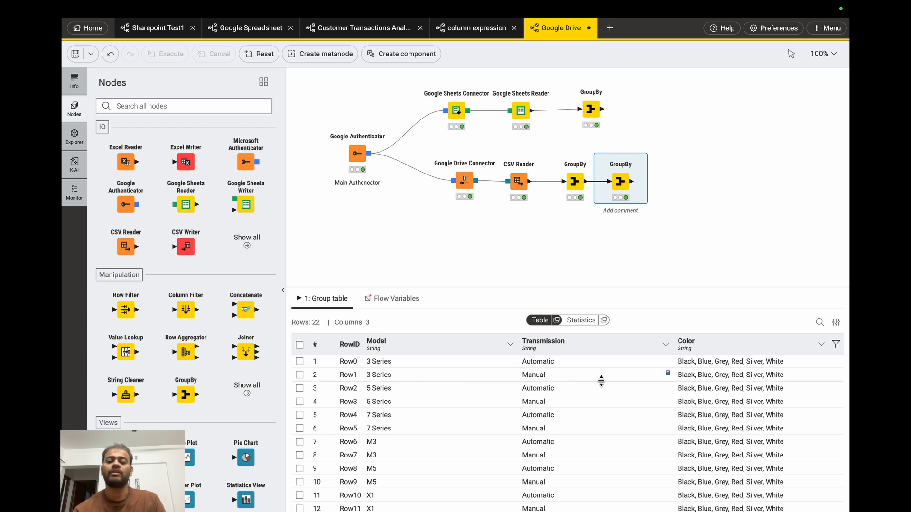
pyautogui.scroll(-5, 711, 441)
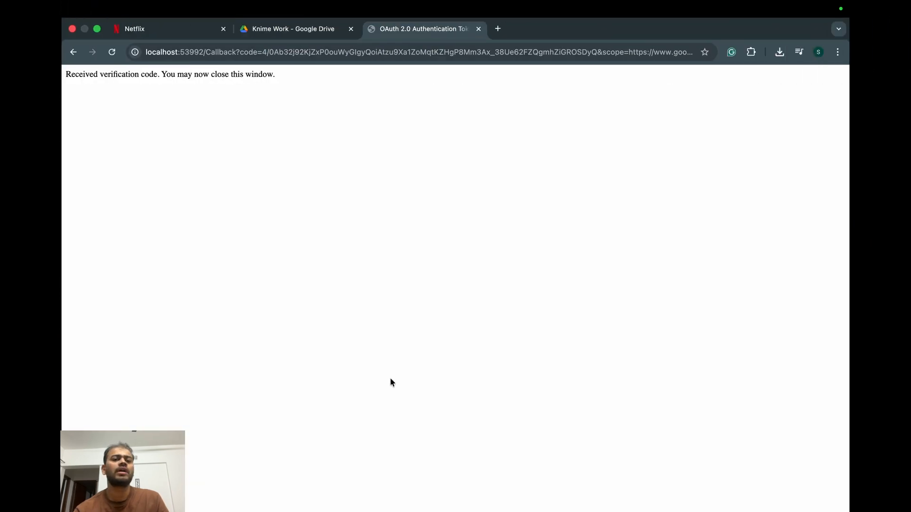
# Switch to Google Drive in the browser, delete BMW Spec.xlsx from the Knime Work folder, and return to the KNIME workflow
pyautogui.click(301, 25)
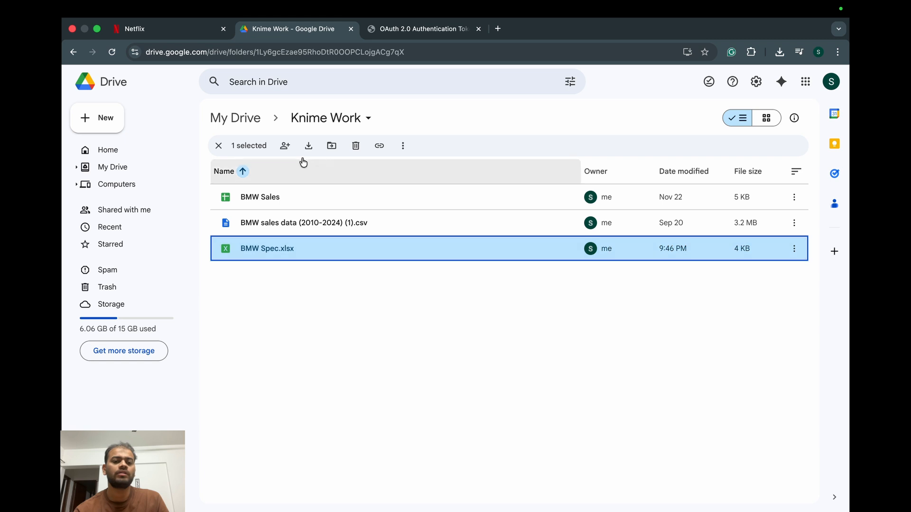
pyautogui.click(356, 146)
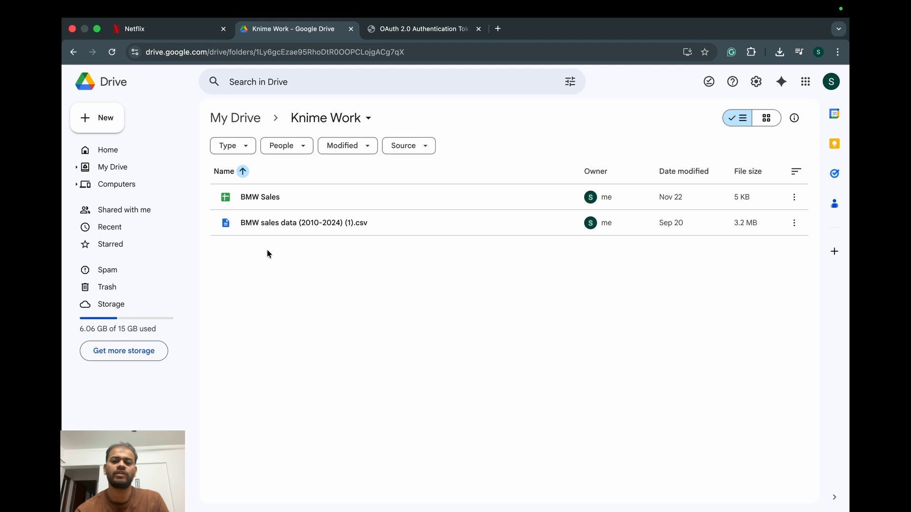
pyautogui.hotkey('ctrl', 'Right')
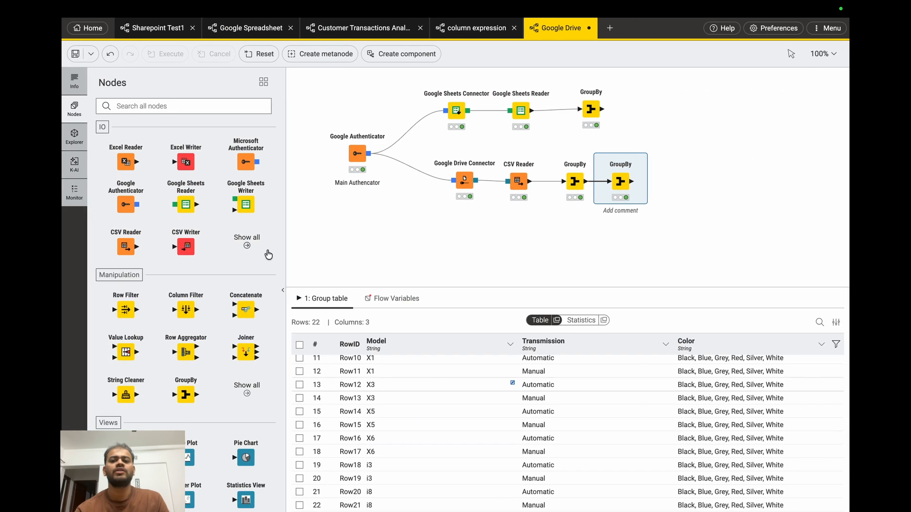
# Add an Excel Writer node connected to the output of the last GroupBy node in the Google Drive branch
pyautogui.moveTo(621, 155)
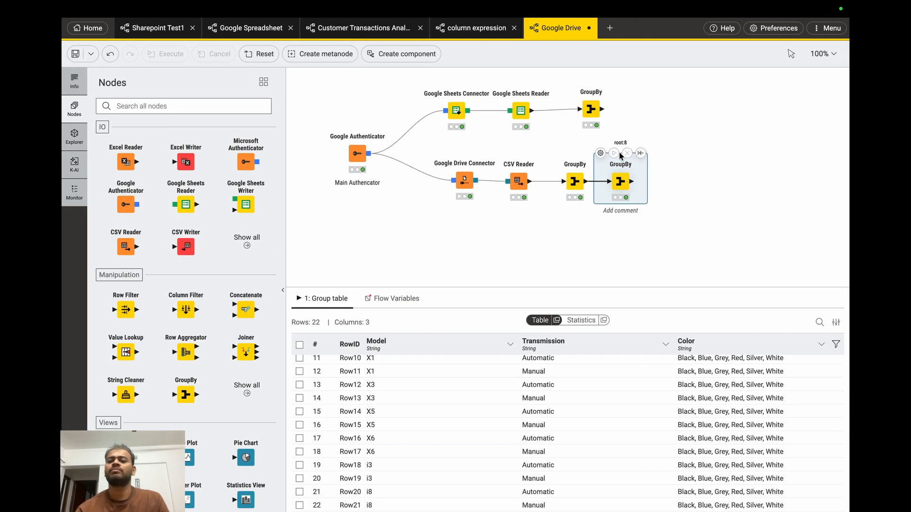
pyautogui.moveTo(631, 181); pyautogui.dragTo(671, 185)
pyautogui.click(751, 251)
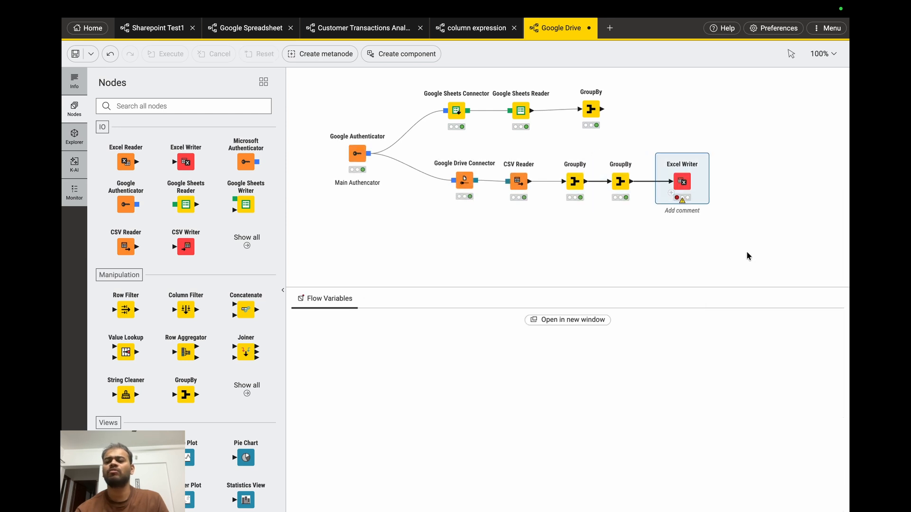
# Check the scope and permission settings of the Google Authenticator node
pyautogui.moveTo(672, 167)
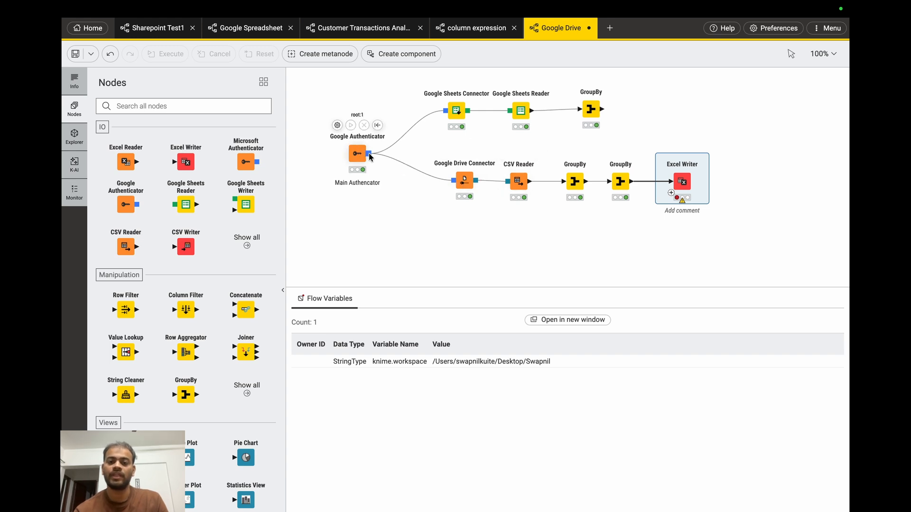
pyautogui.click(336, 126)
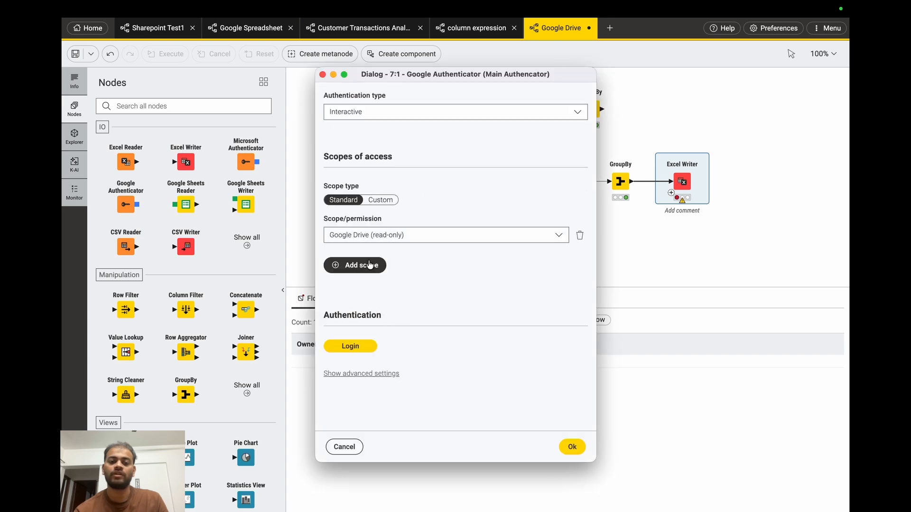
pyautogui.click(574, 444)
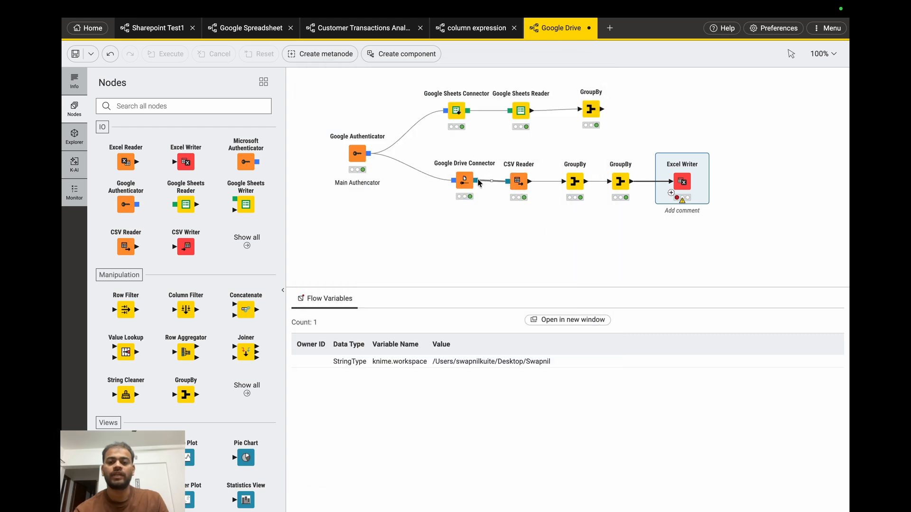
# Connect the Google Drive Connector's file system output to the Excel Writer and move the writer above the last GroupBy node
pyautogui.moveTo(479, 182); pyautogui.dragTo(572, 169)
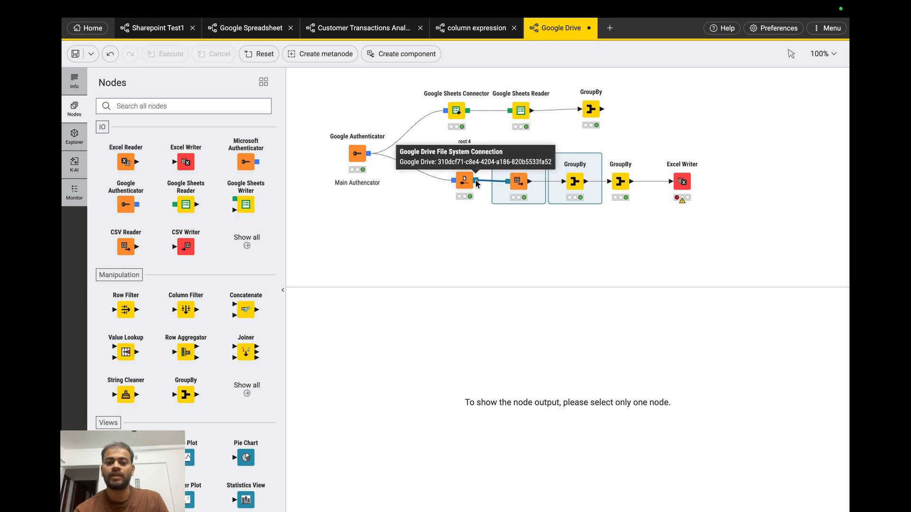
pyautogui.moveTo(477, 184); pyautogui.dragTo(672, 193)
pyautogui.moveTo(673, 186); pyautogui.dragTo(674, 191)
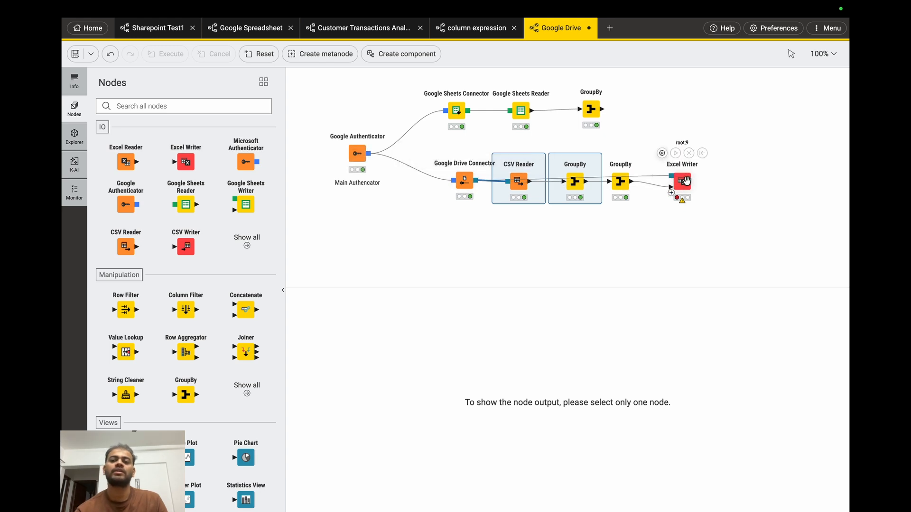
pyautogui.click(685, 181)
pyautogui.moveTo(685, 181); pyautogui.dragTo(669, 143)
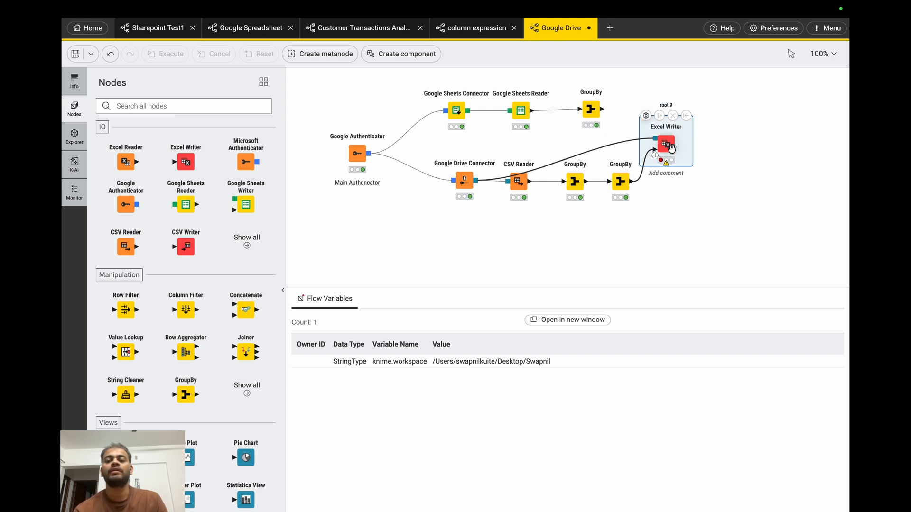
# Set the Excel Writer's output file to Final BMW Spec Data.xlsx in the Knime Work folder on Google Drive
pyautogui.click(646, 115)
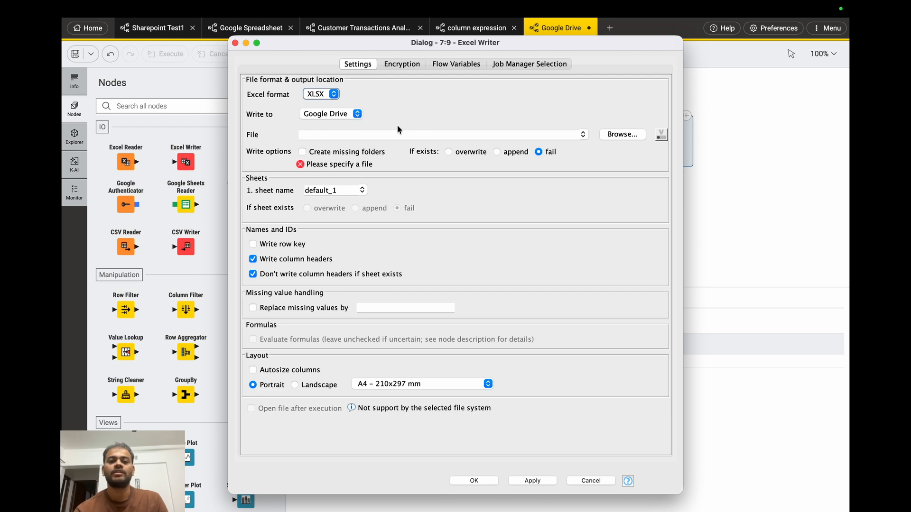
pyautogui.click(392, 137)
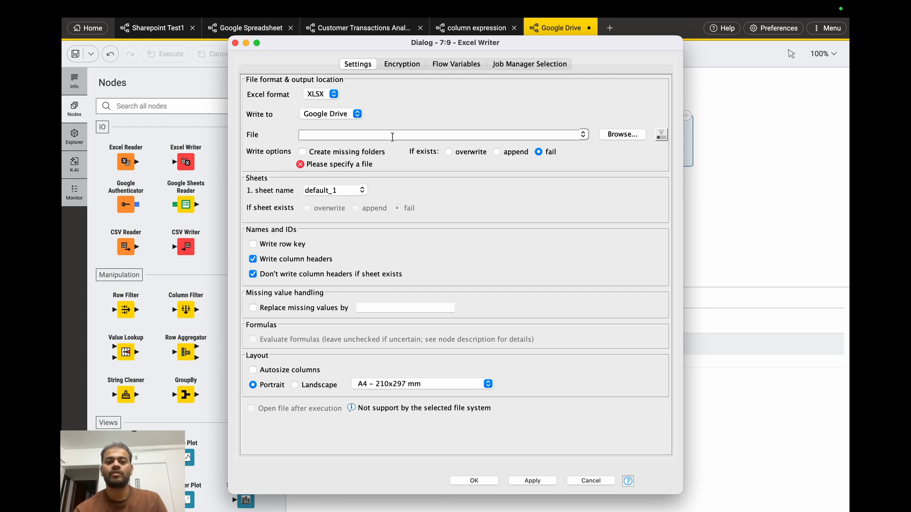
pyautogui.write('Fina')
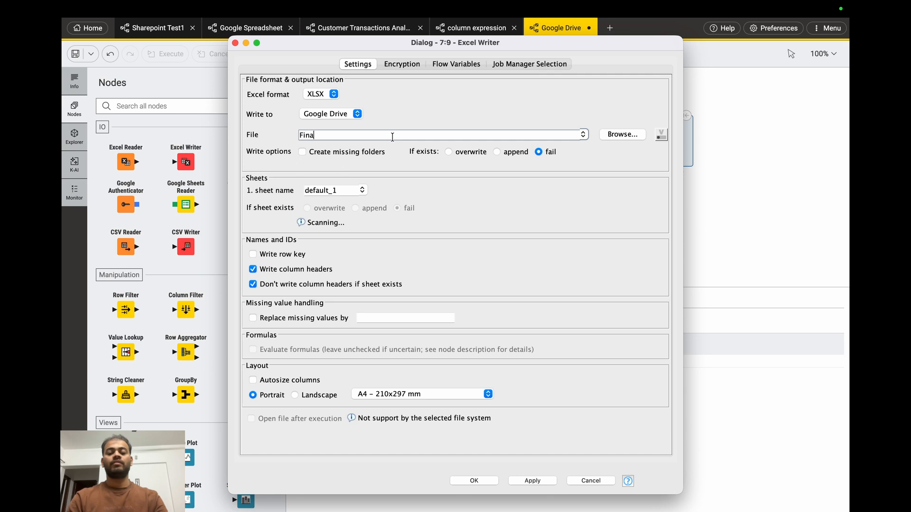
pyautogui.write('l BMW ')
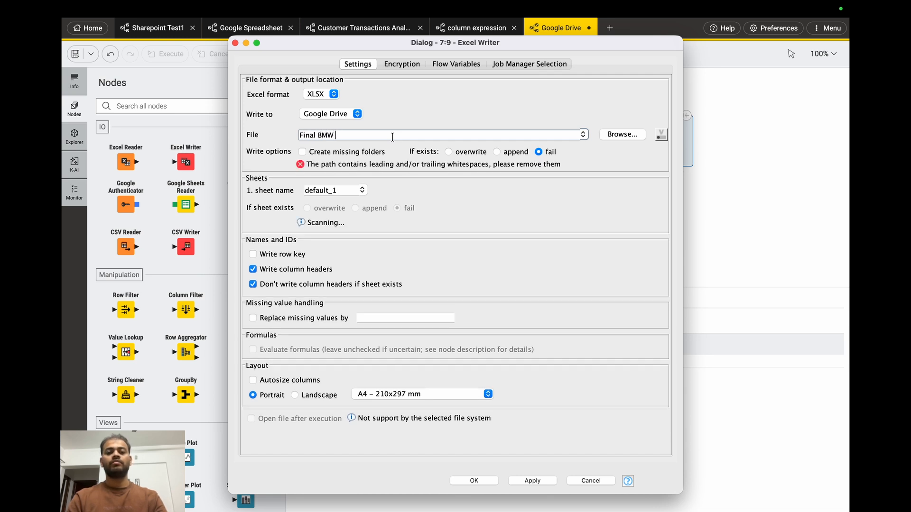
pyautogui.write('Spec Data')
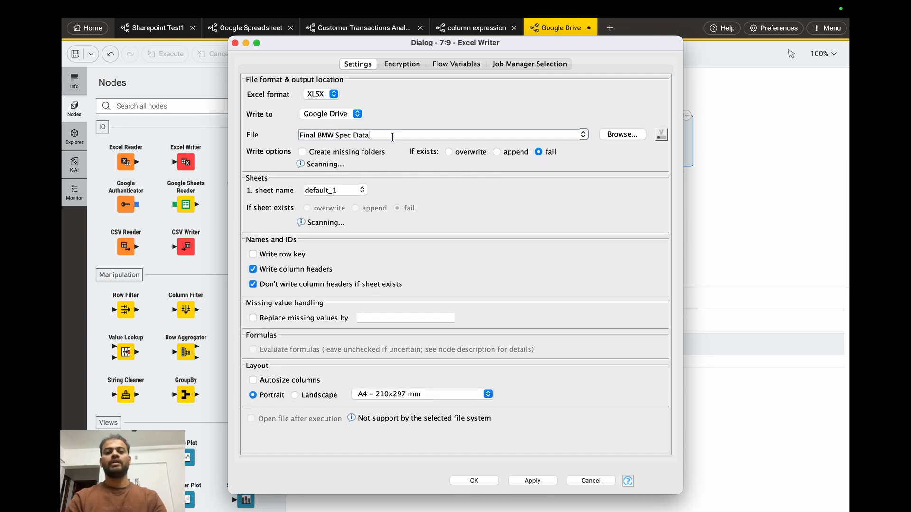
pyautogui.click(629, 136)
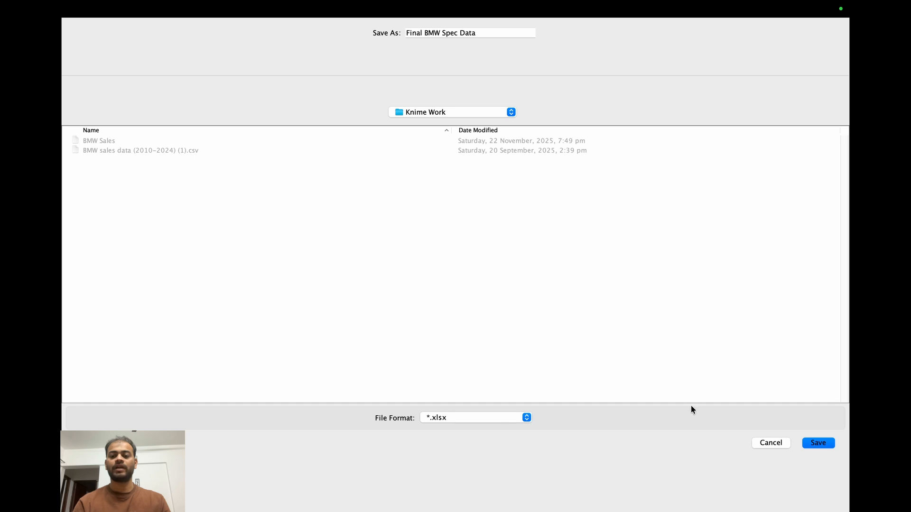
pyautogui.click(813, 443)
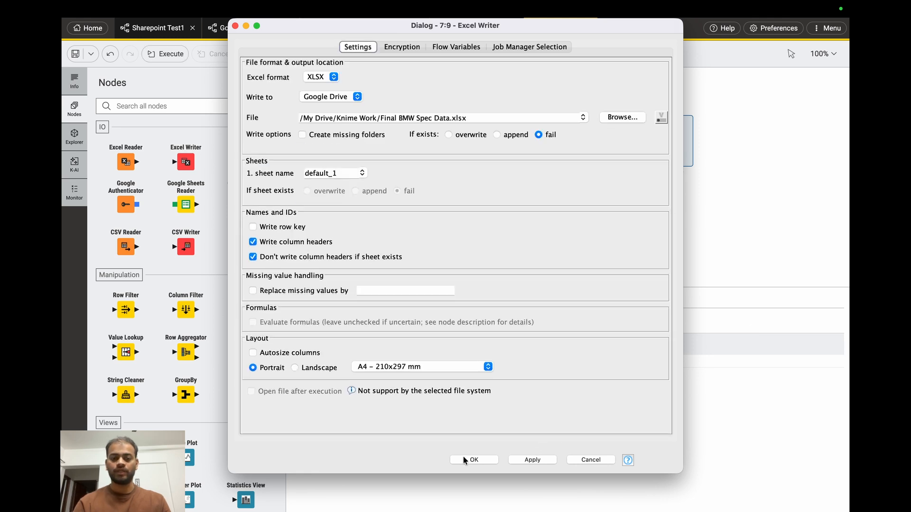
# Name the Excel Writer's output sheet Sheet1 and apply the node configuration
pyautogui.click(343, 175)
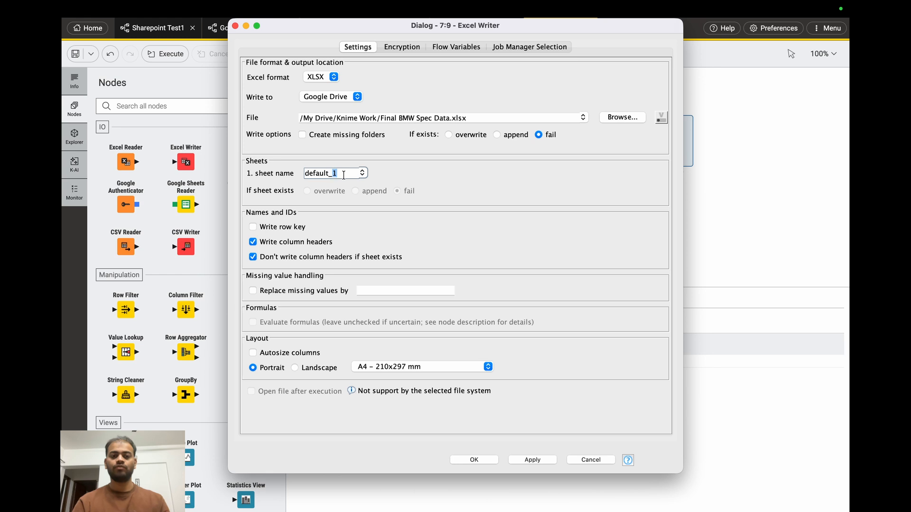
pyautogui.press('BackSpace')
pyautogui.press('BackSpace')
pyautogui.press('BackSpace')
pyautogui.press('BackSpace')
pyautogui.press('BackSpace')
pyautogui.press('BackSpace')
pyautogui.press('BackSpace')
pyautogui.press('BackSpace')
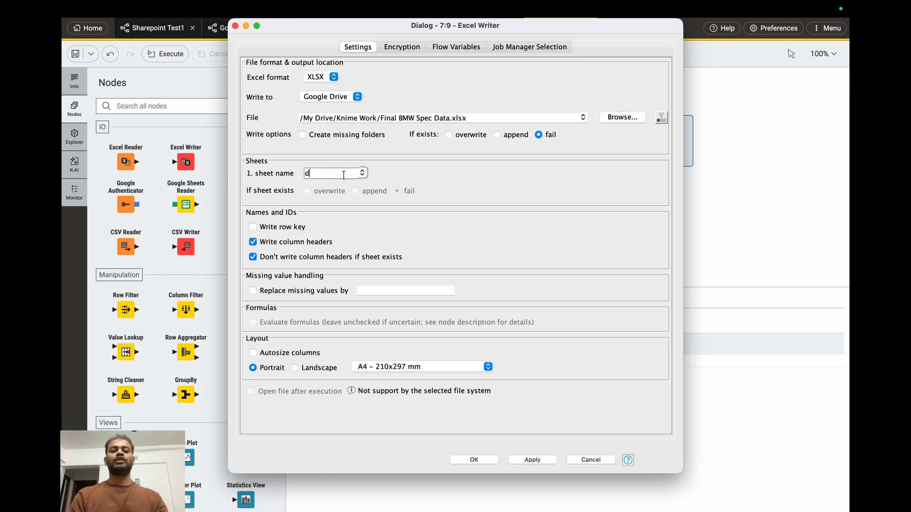
pyautogui.write('Shhet')
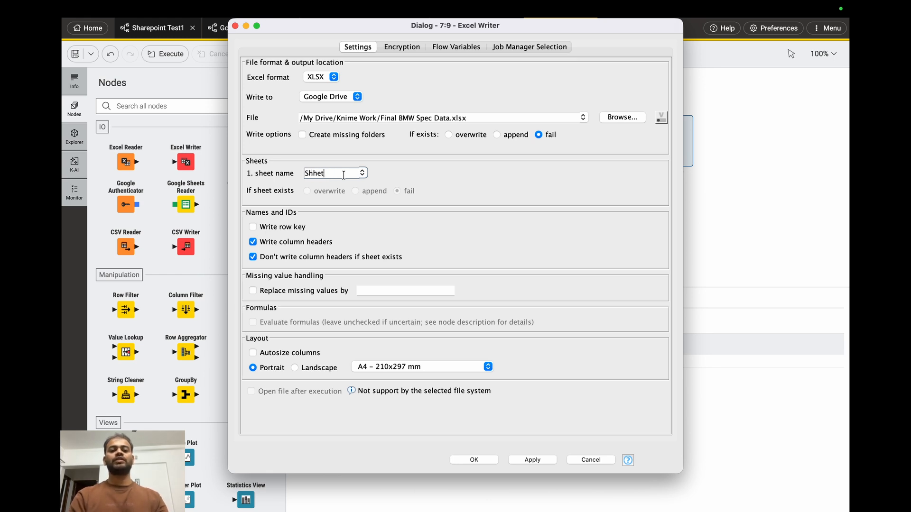
pyautogui.press('BackSpace')
pyautogui.press('BackSpace')
pyautogui.write('eet1')
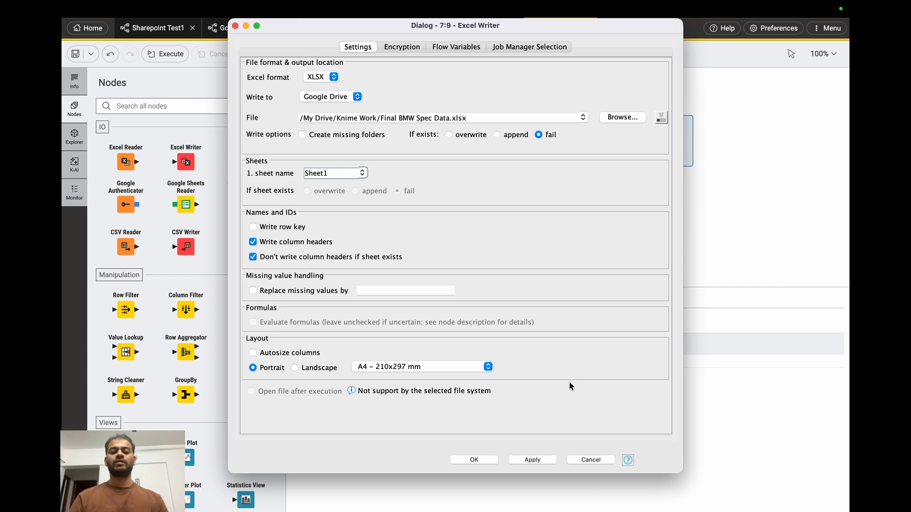
pyautogui.click(521, 460)
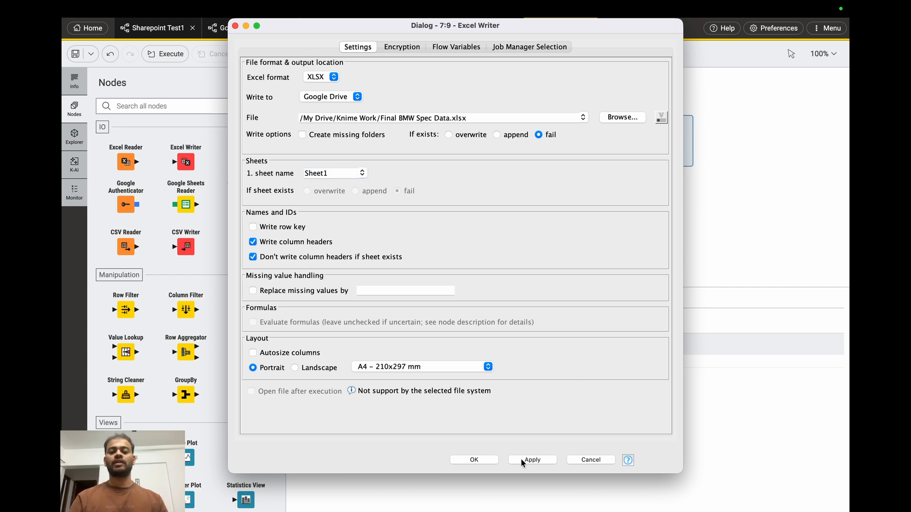
pyautogui.click(472, 458)
# Recheck which Google Drive permission the Google Authenticator node uses before running the writer
pyautogui.moveTo(665, 123)
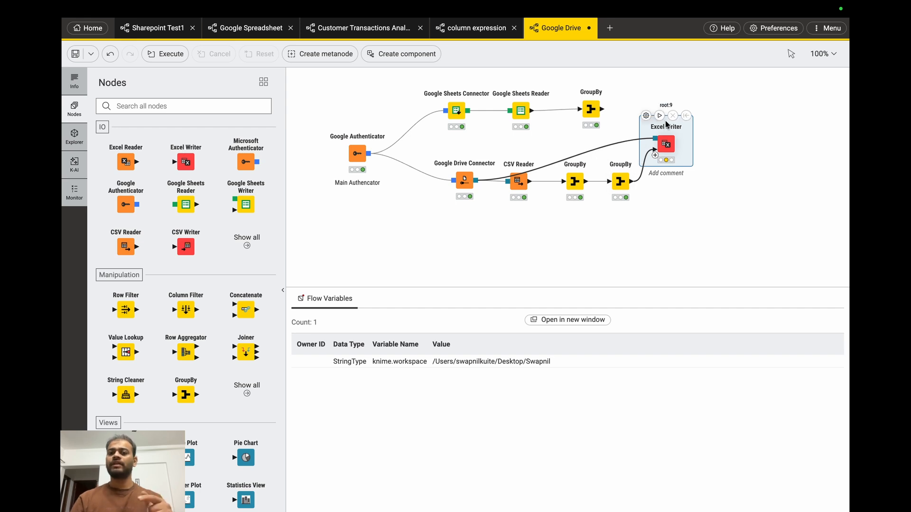
pyautogui.click(337, 126)
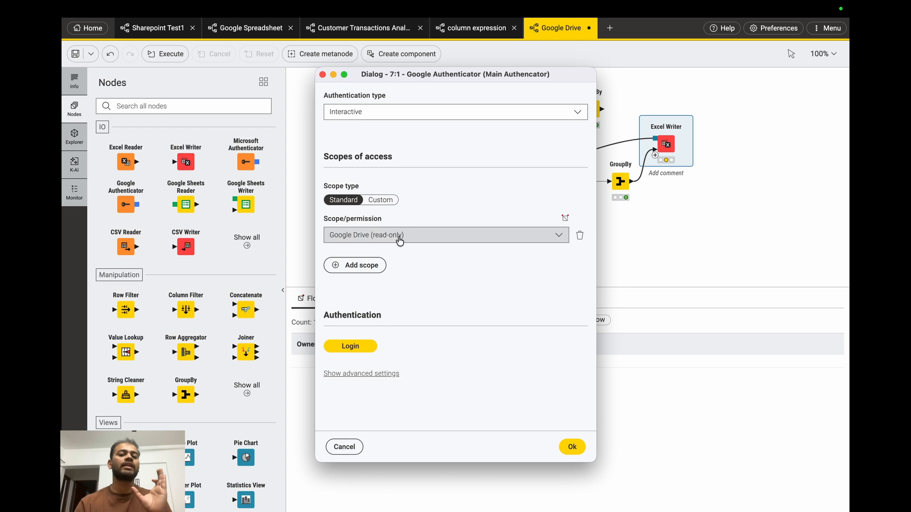
pyautogui.click(572, 448)
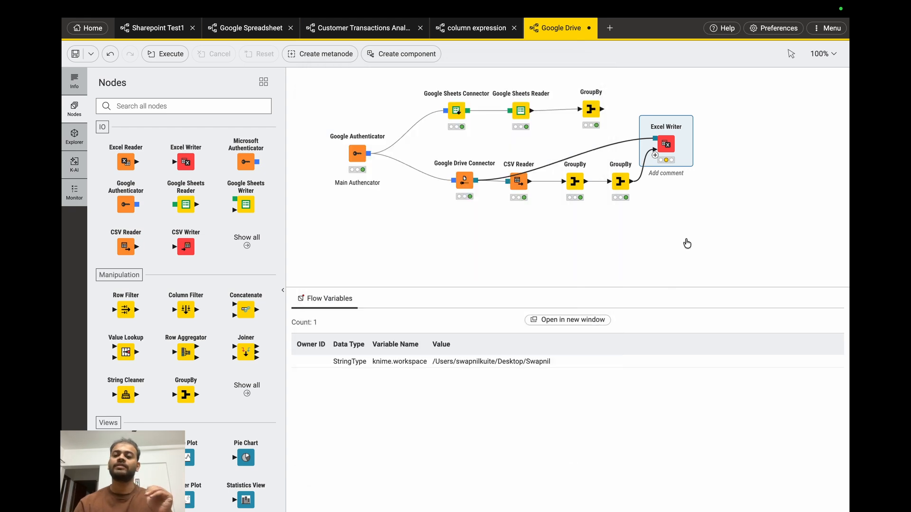
# Execute the Excel Writer node
pyautogui.moveTo(662, 136)
pyautogui.click(659, 117)
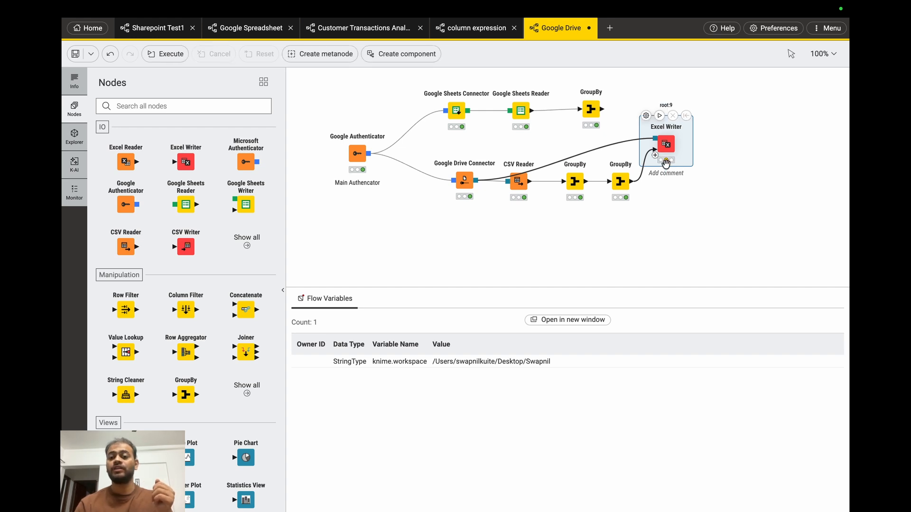
# Set the Google Authenticator node's standard scope/permission to Google Drive instead of the read-only option
pyautogui.moveTo(668, 165)
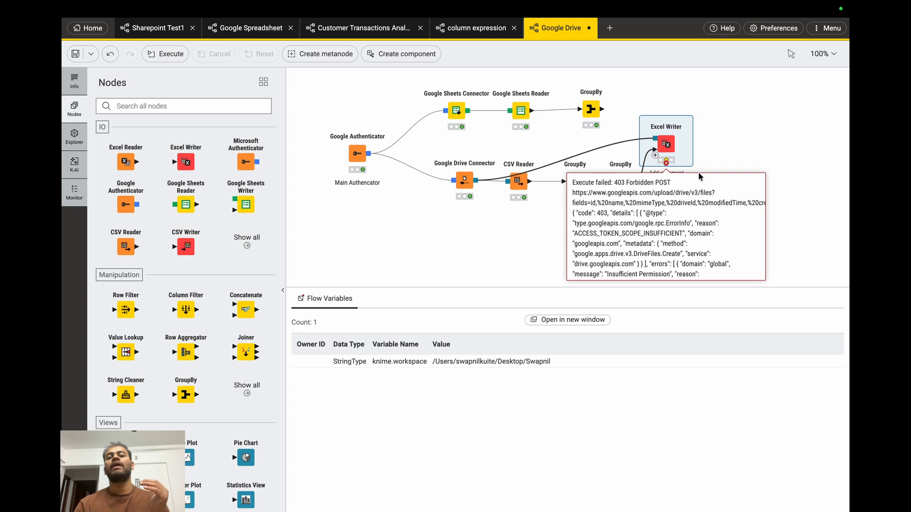
pyautogui.click(337, 125)
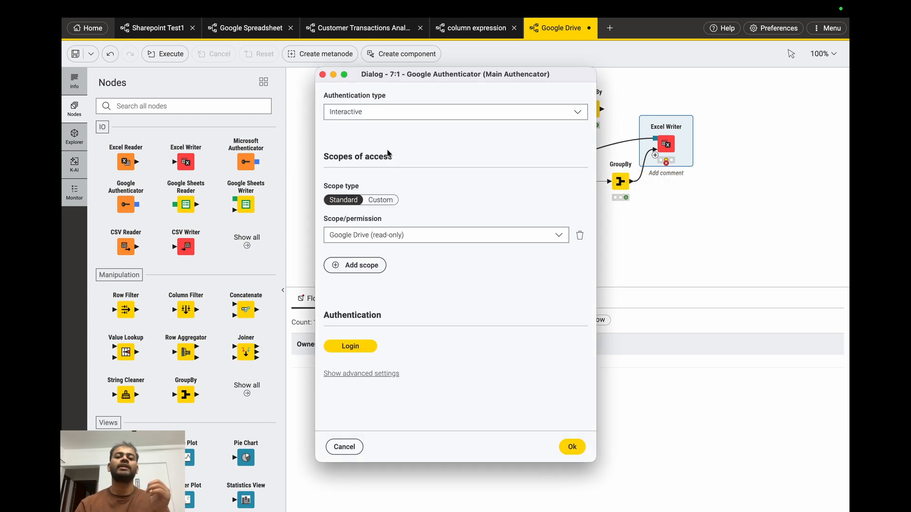
pyautogui.click(398, 234)
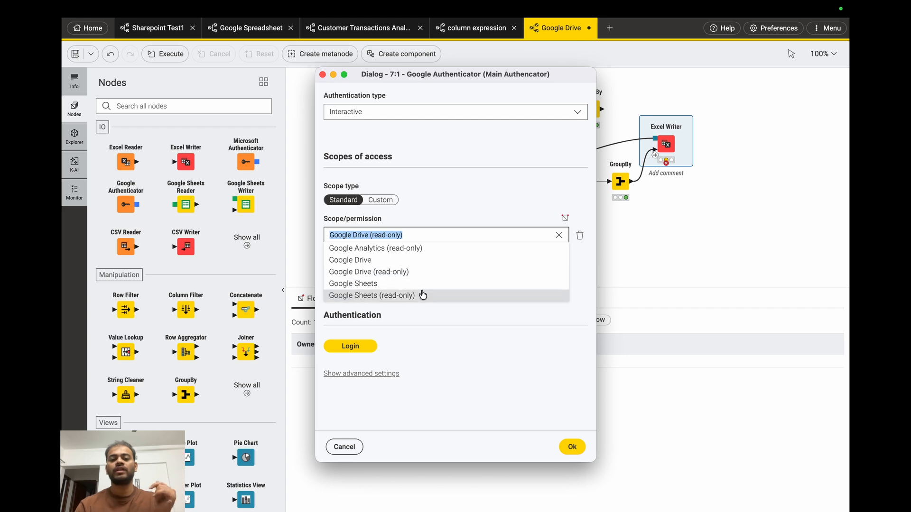
pyautogui.click(382, 260)
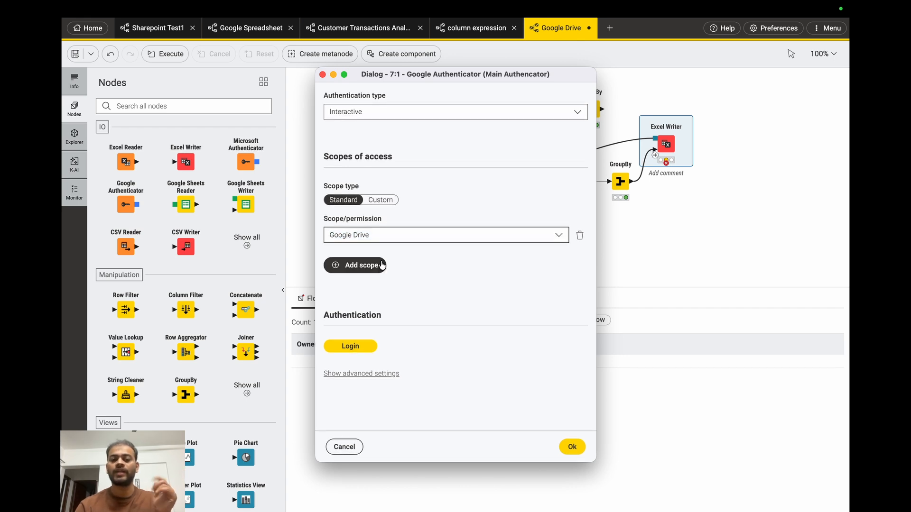
# Log in from the Google Authenticator with the existing Google account and grant KNIME Analytics Platform access
pyautogui.click(357, 346)
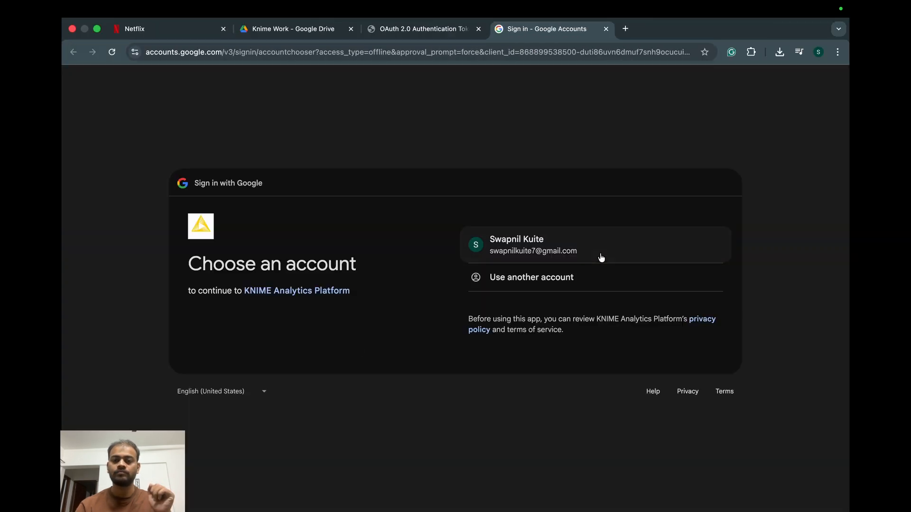
pyautogui.click(558, 253)
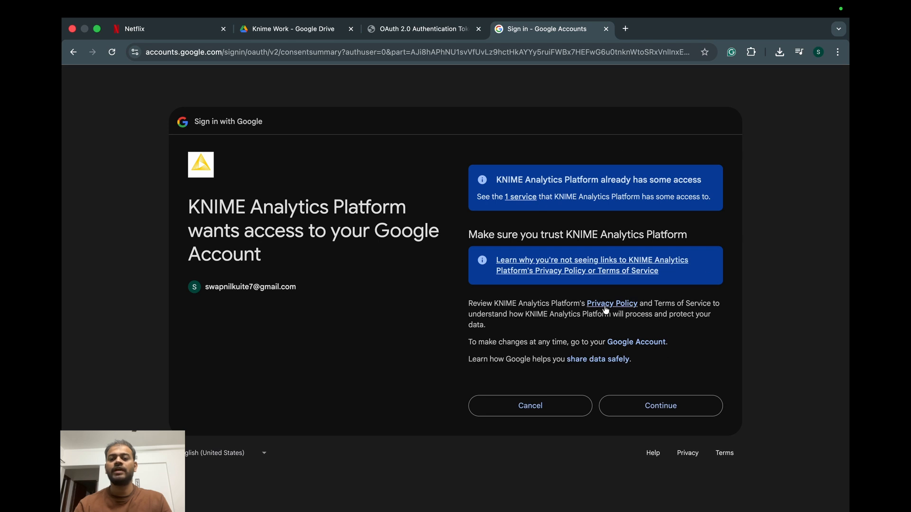
pyautogui.click(674, 410)
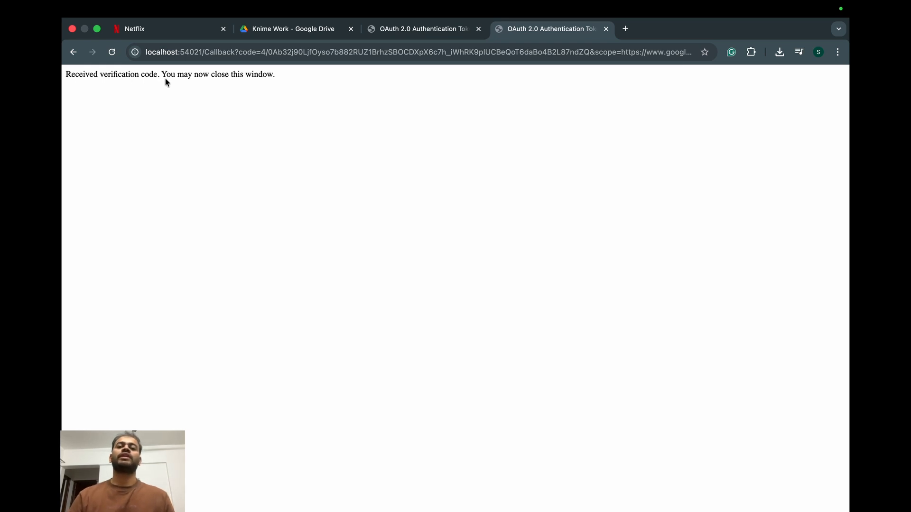
# Close both OAuth 2.0 verification pages in the browser and apply the Google Authenticator configuration in KNIME
pyautogui.click(605, 29)
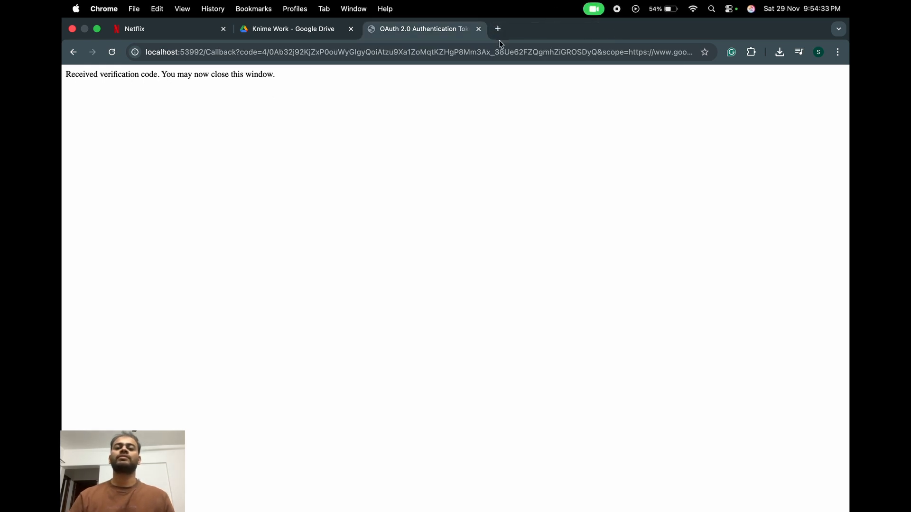
pyautogui.click(479, 30)
pyautogui.click(436, 29)
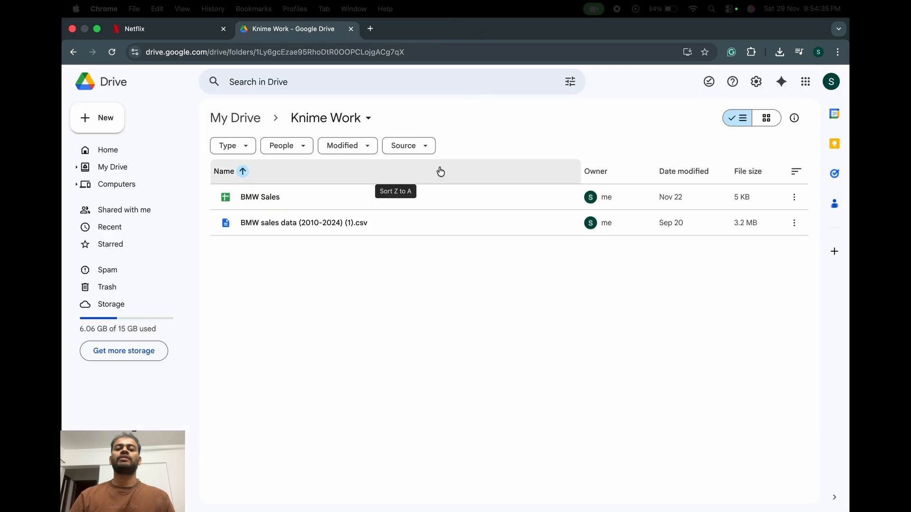
pyautogui.hotkey('ctrl', 'Right')
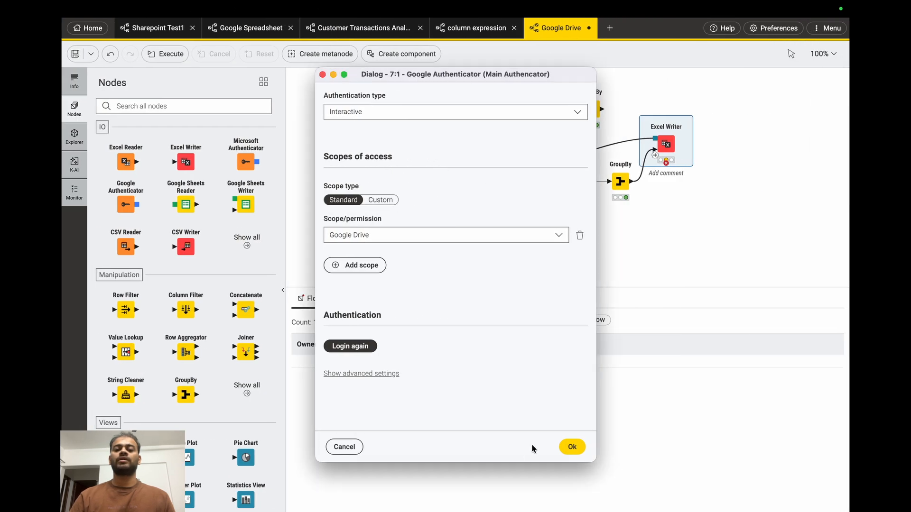
pyautogui.click(572, 446)
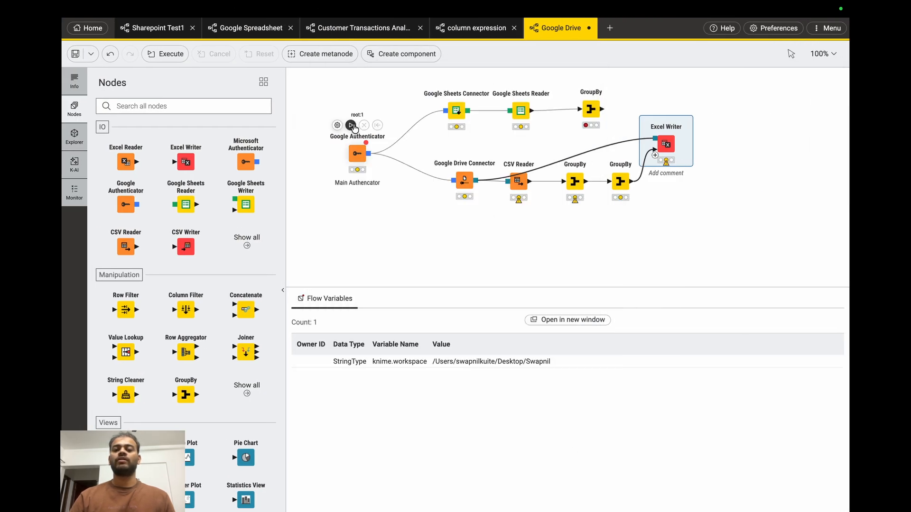
# Execute the Google Authenticator node, followed by the Excel Writer node with its upstream Google Drive branch
pyautogui.click(351, 125)
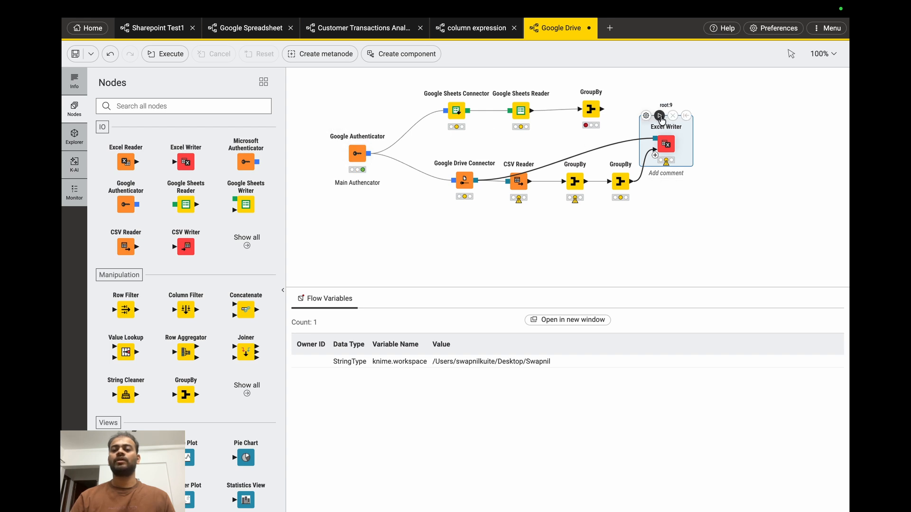
pyautogui.click(661, 118)
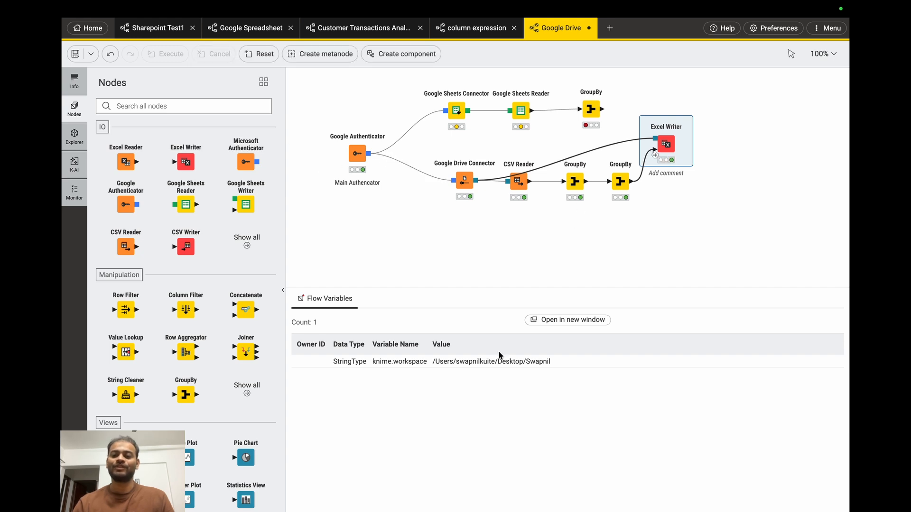
# Switch to Google Drive in Chrome, refresh the Knime Work folder and inspect the contents of Final BMW Spec Data.xlsx
pyautogui.hotkey('ctrl', 'Left')
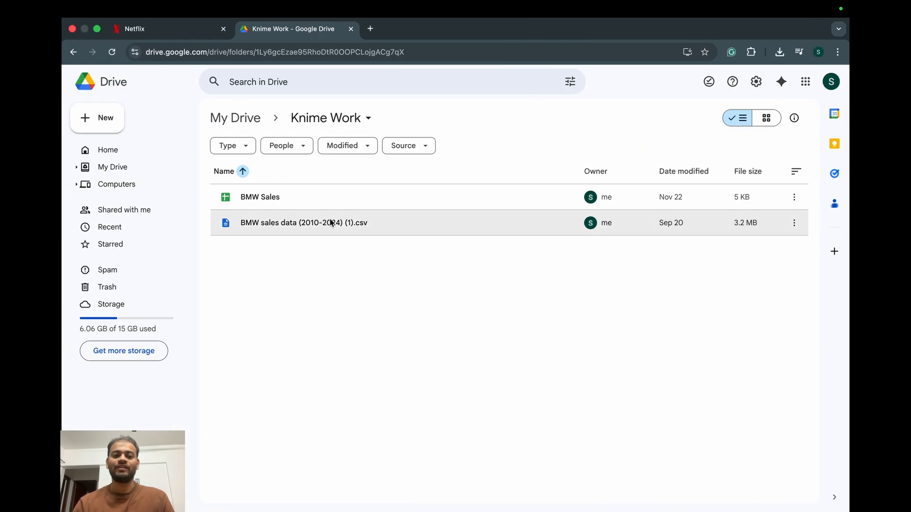
pyautogui.click(112, 53)
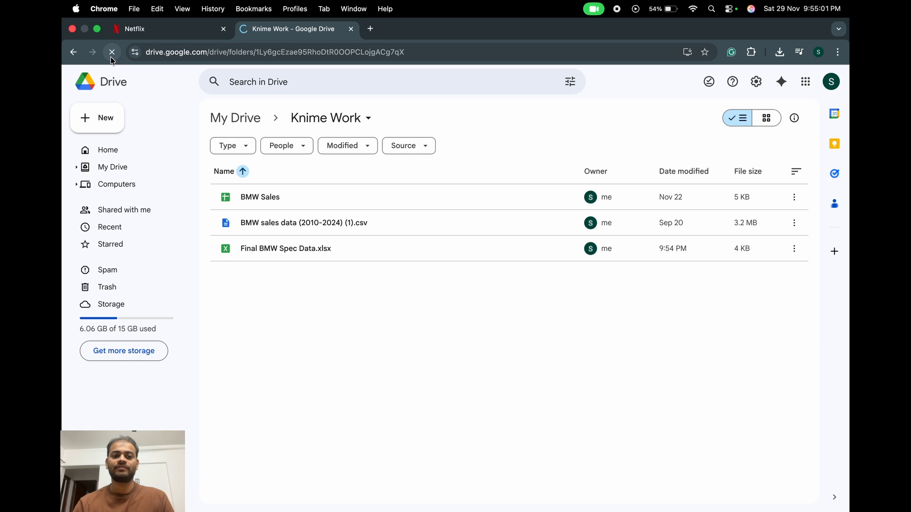
pyautogui.click(286, 250)
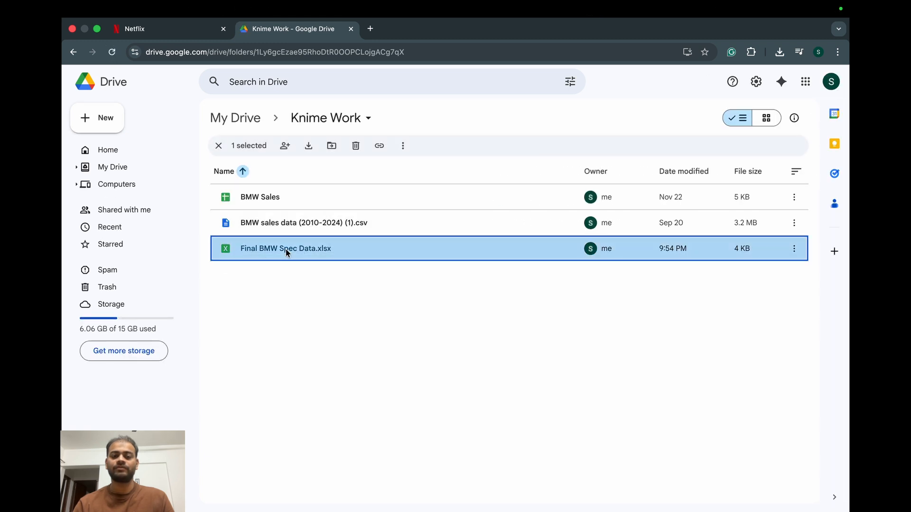
pyautogui.doubleClick(285, 249)
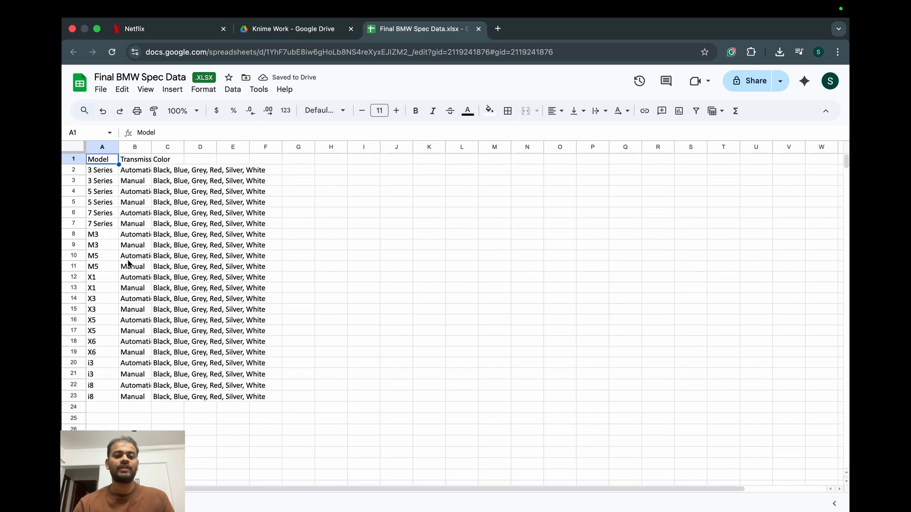
pyautogui.click(293, 29)
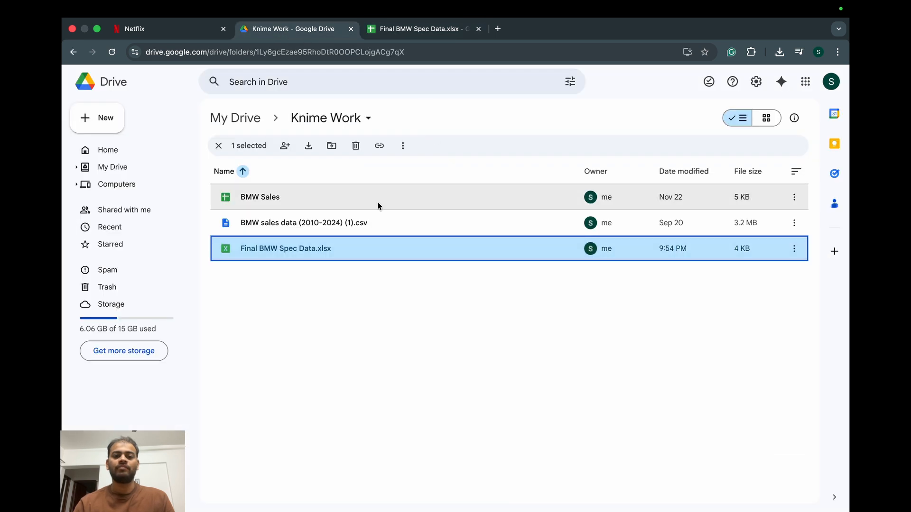
# Switch back to KNIME and review the scope/permission in the Google Authenticator's configuration
pyautogui.press('super+Tab')
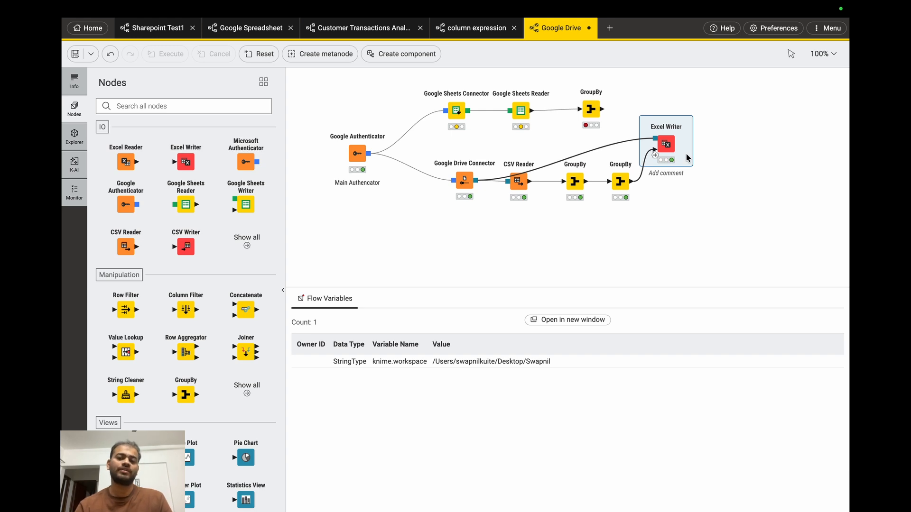
pyautogui.moveTo(349, 140)
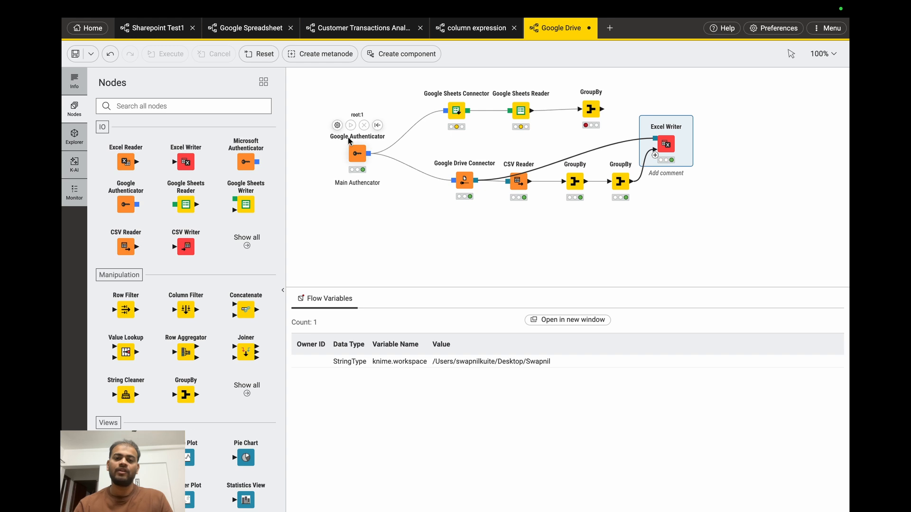
pyautogui.click(337, 124)
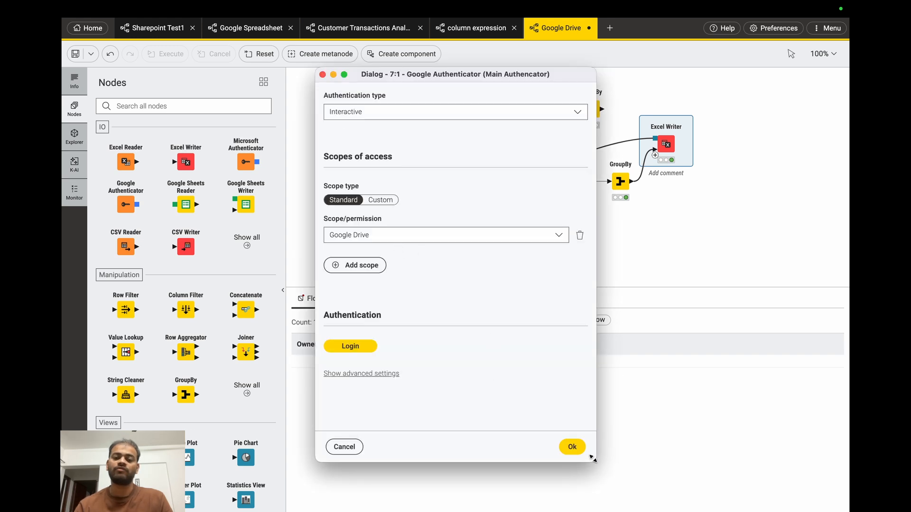
pyautogui.click(572, 447)
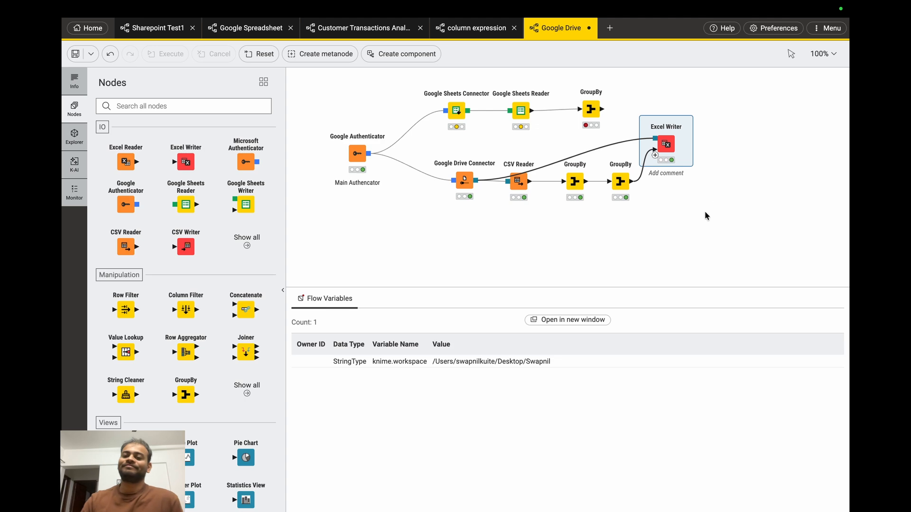
pyautogui.moveTo(484, 4)
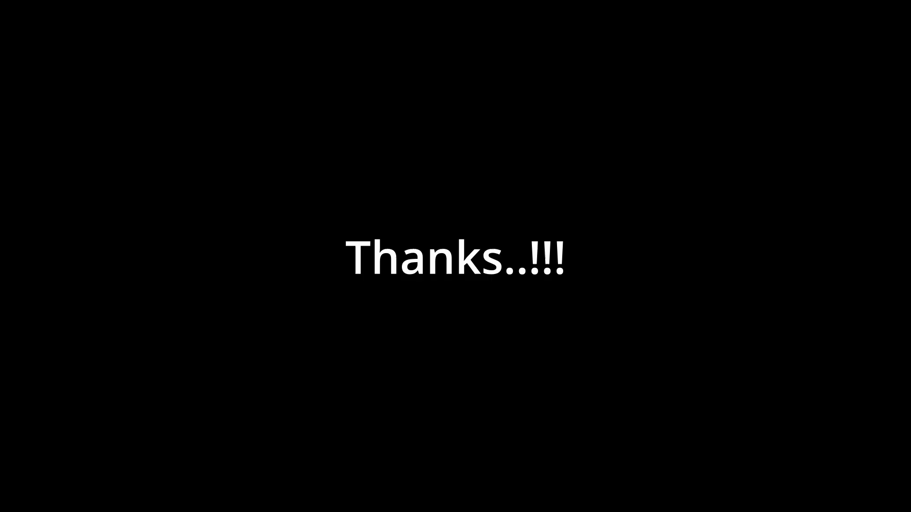